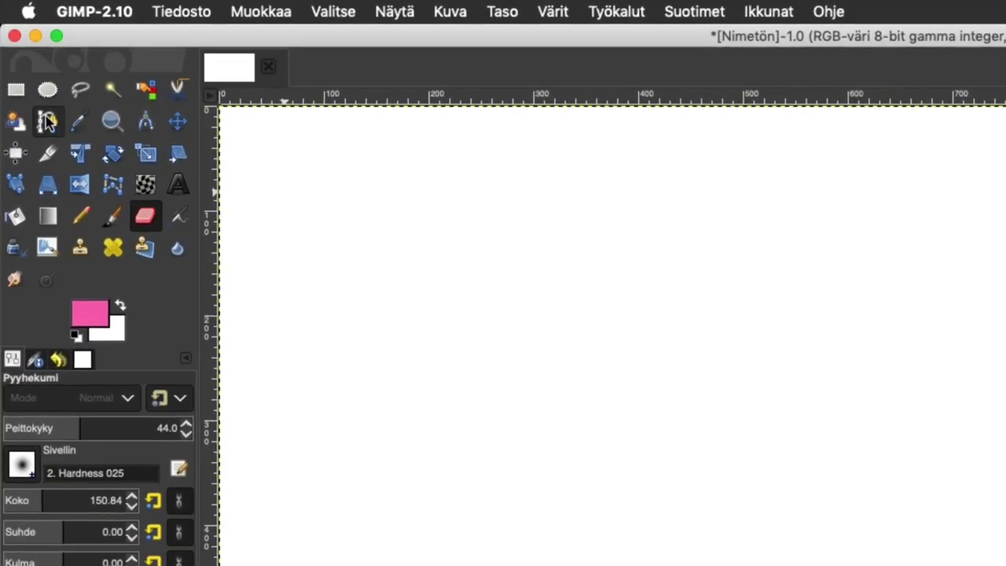
Activate the Paths tool (Polut) on the blank 1920×1080 canvas.
click(47, 121)
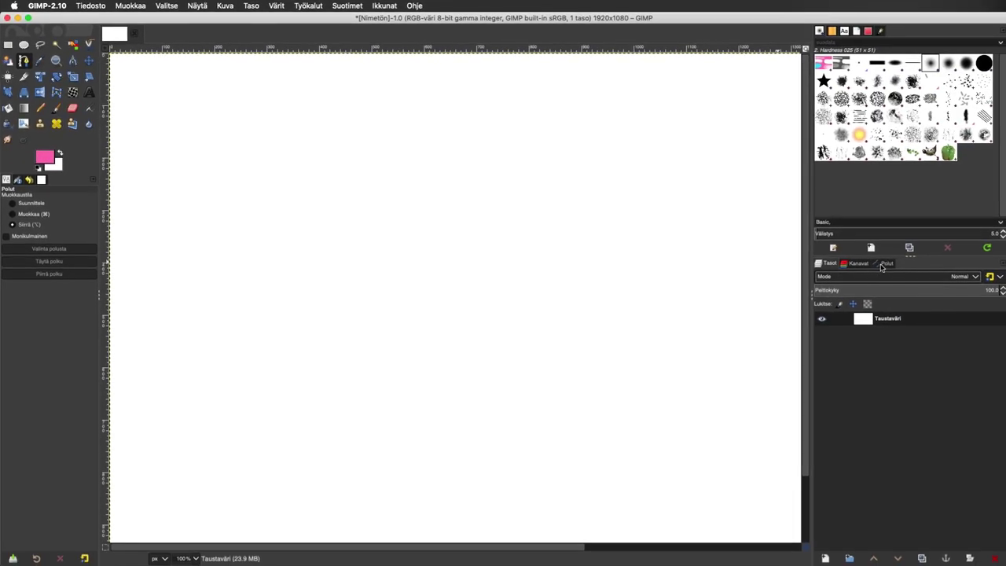
click(887, 264)
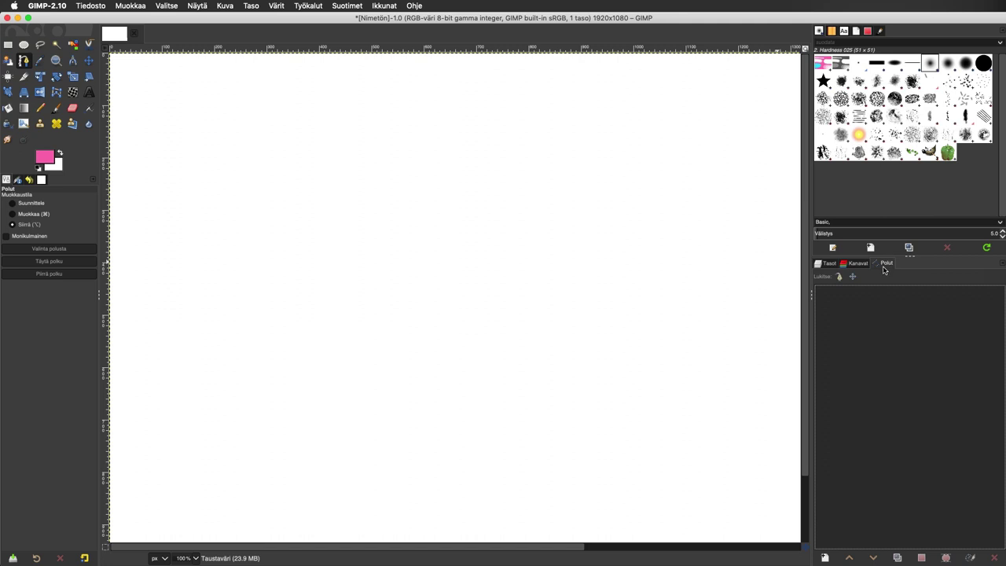
click(828, 265)
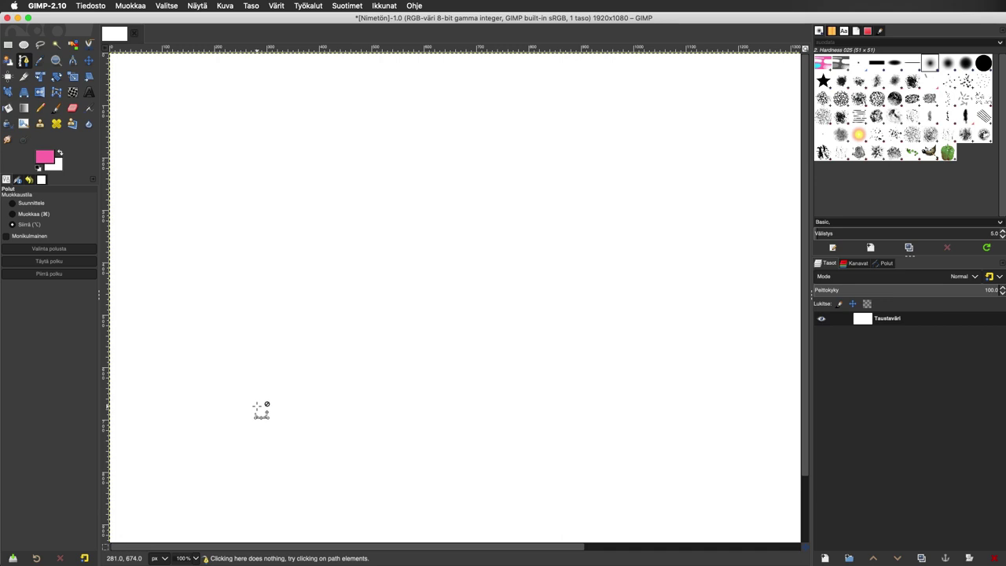
Place straight-edged anchors outlining the car's bottom, rear step, rear and roofline.
click(33, 203)
click(302, 387)
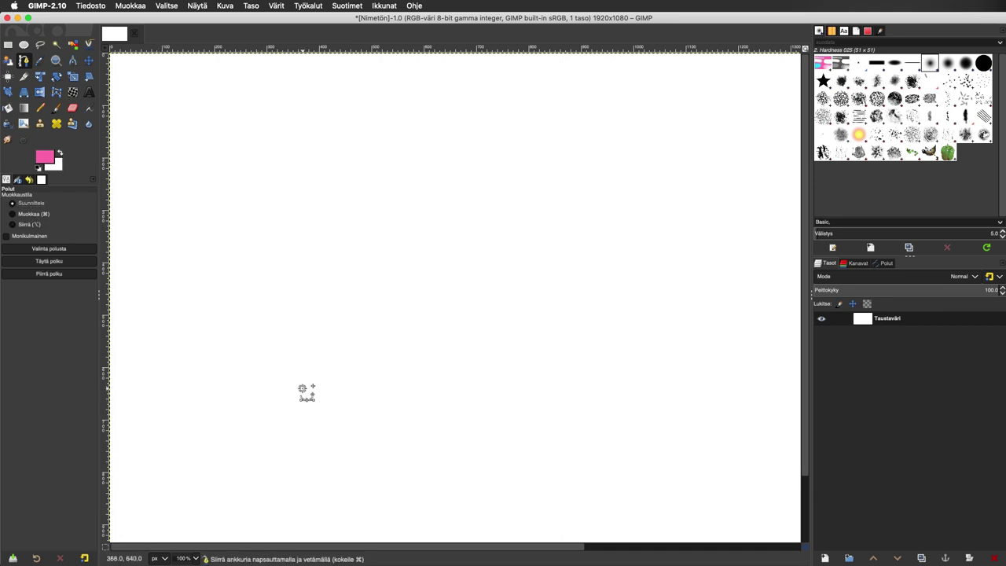
click(204, 383)
click(199, 304)
click(281, 299)
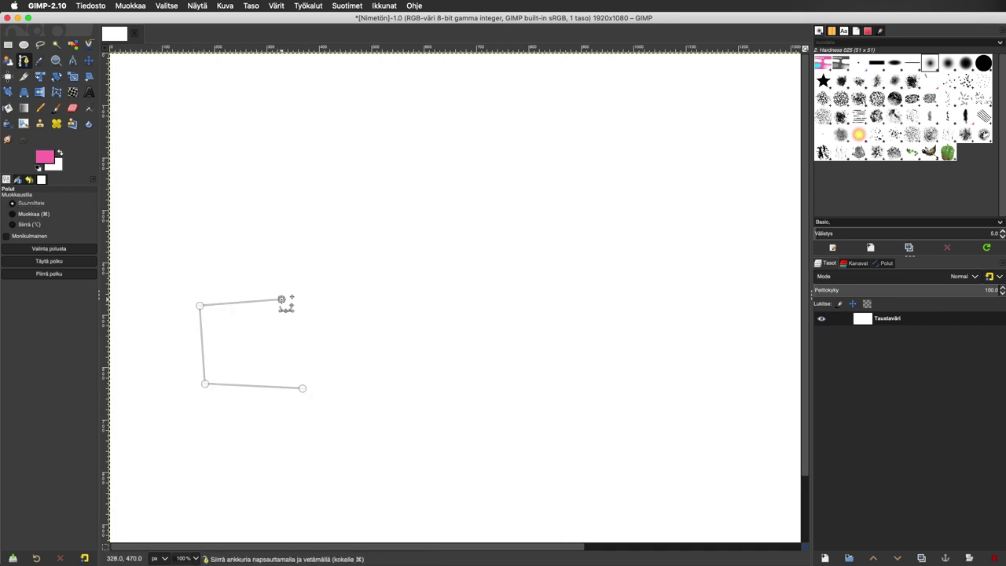
click(280, 174)
click(594, 196)
click(582, 323)
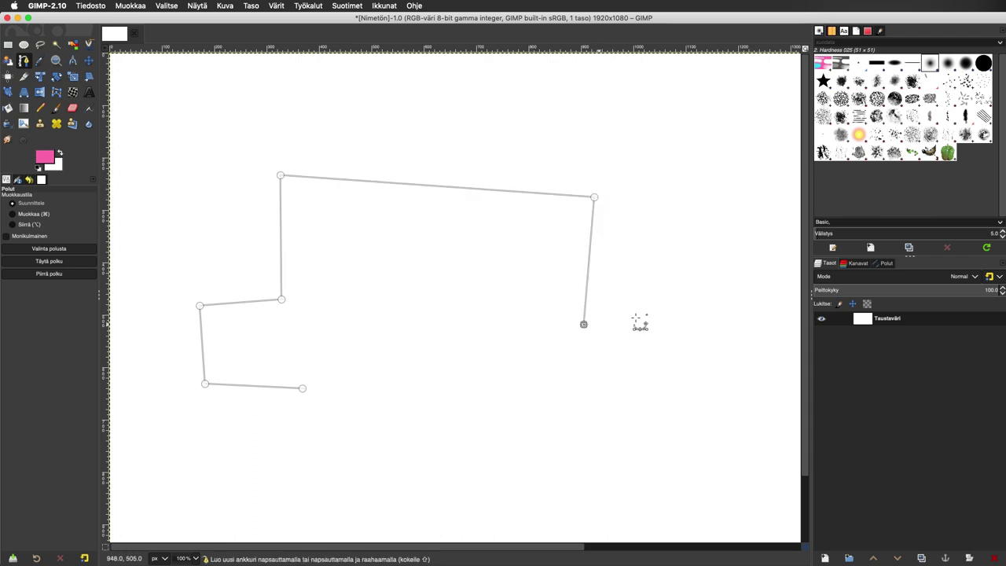
Add hood, front, wheel-arch and underside anchors, closing the path on its starting anchor.
click(673, 320)
click(672, 414)
click(617, 414)
click(607, 368)
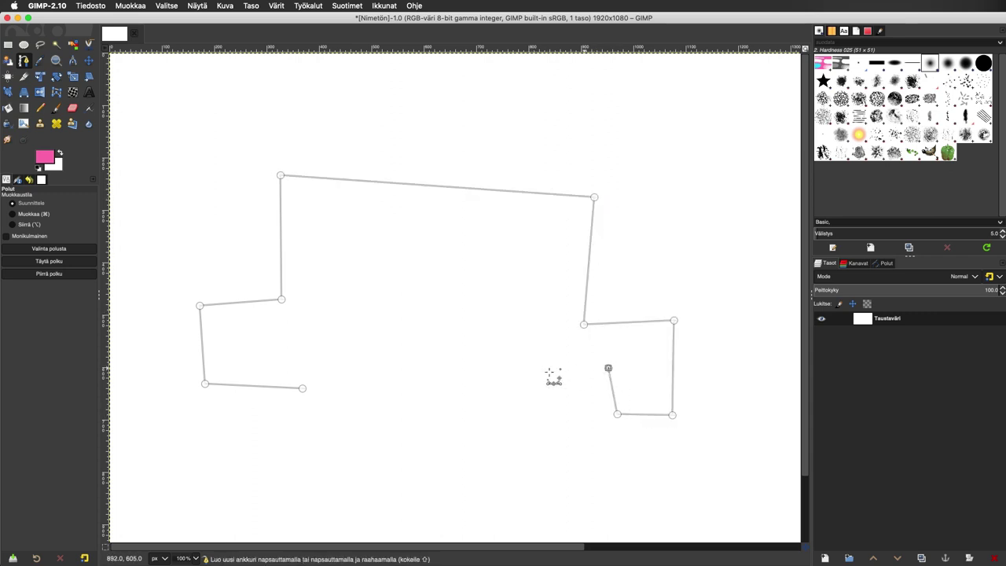
click(534, 375)
click(403, 394)
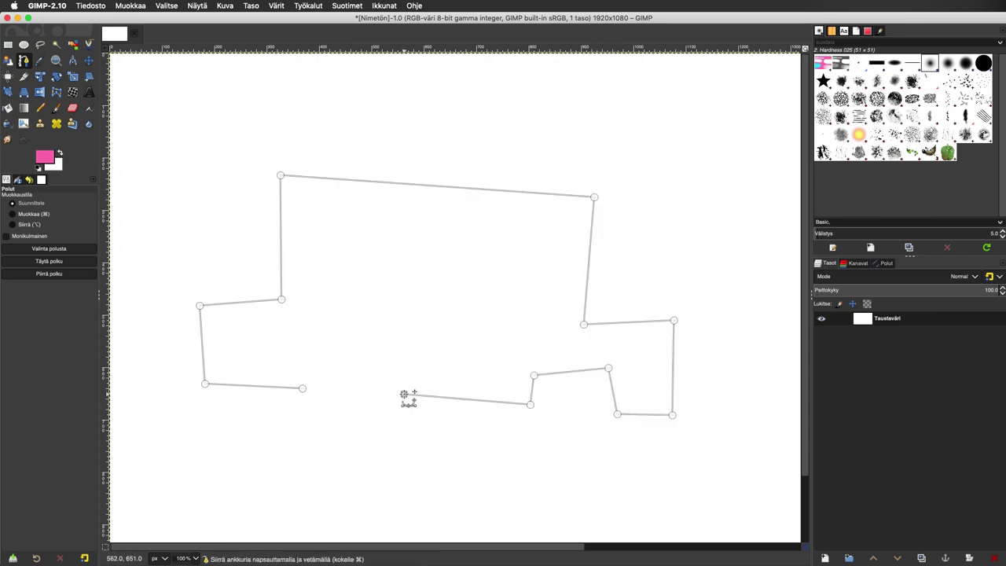
click(376, 326)
click(309, 323)
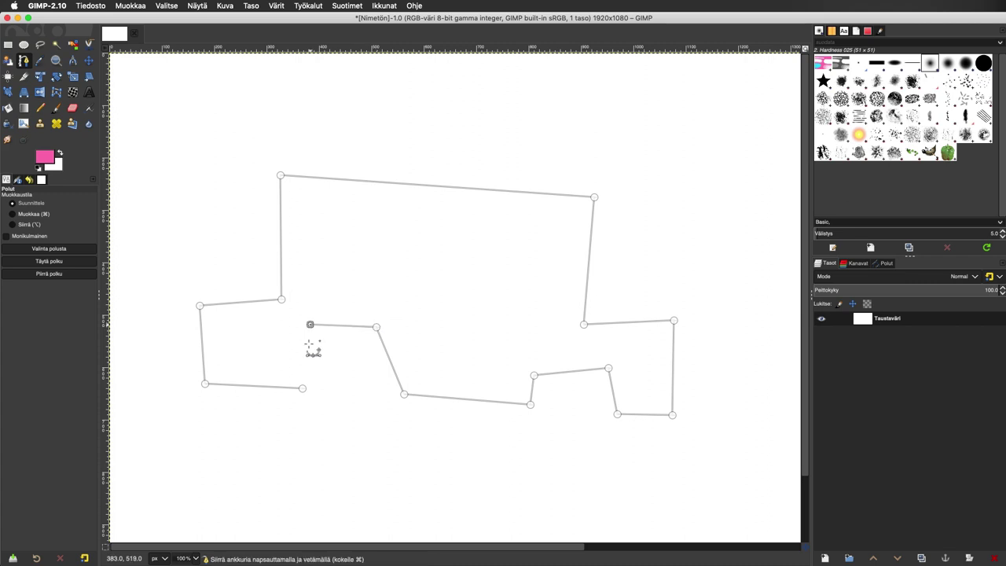
ctrl+click(302, 387)
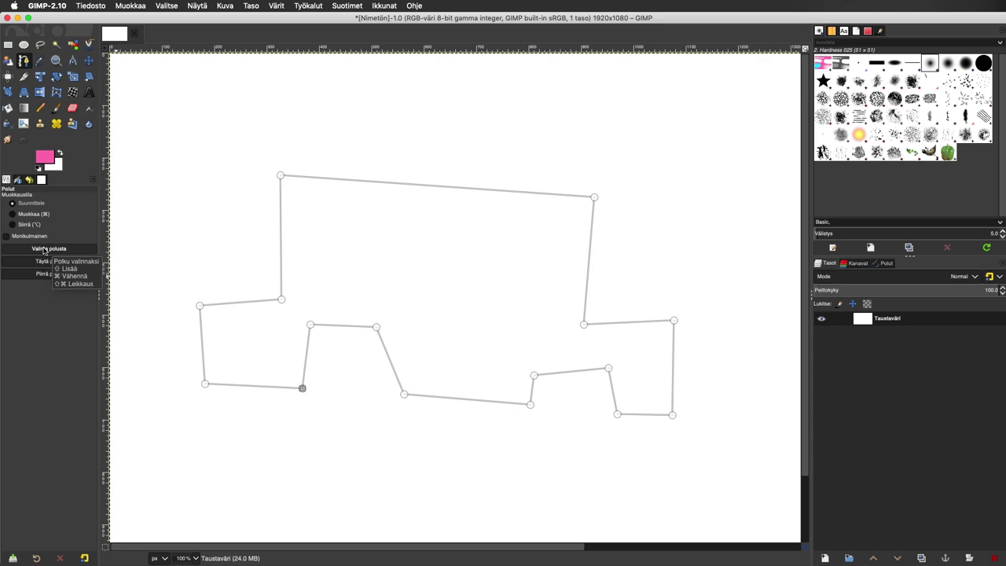
Try a pink fill and pink stroke on the path, undo both, then convert it to a selection.
click(56, 261)
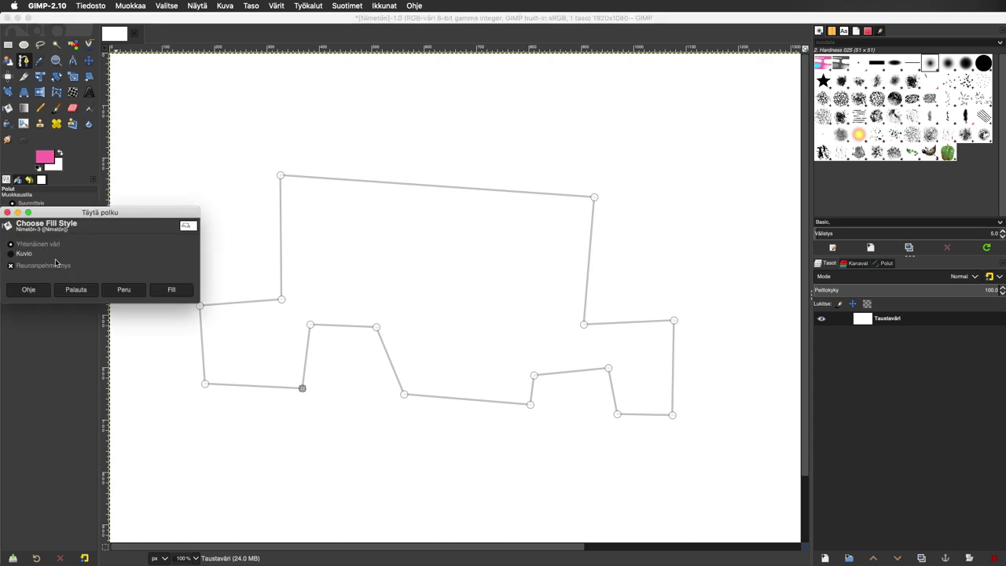
click(172, 289)
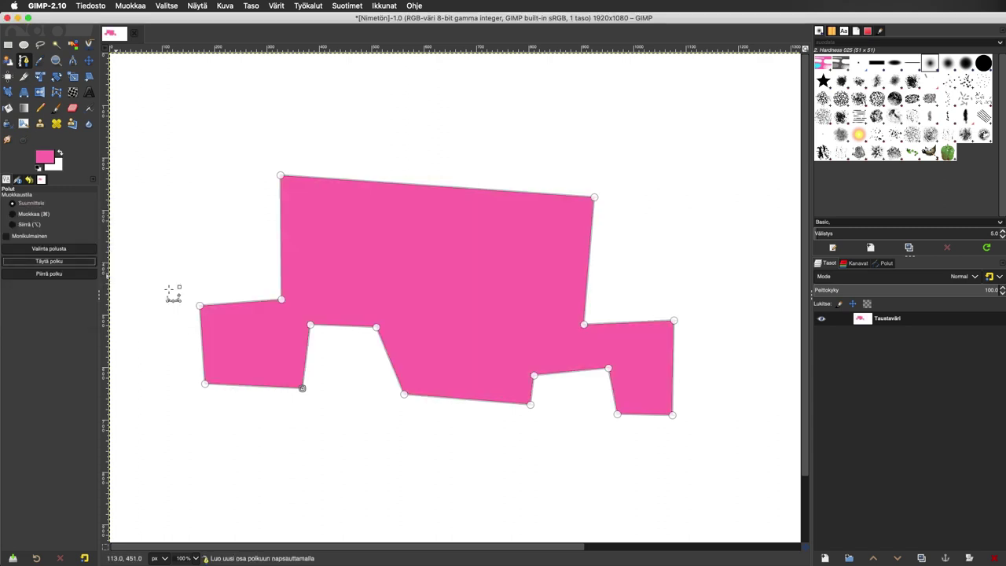
key(ctrl+z)
click(50, 274)
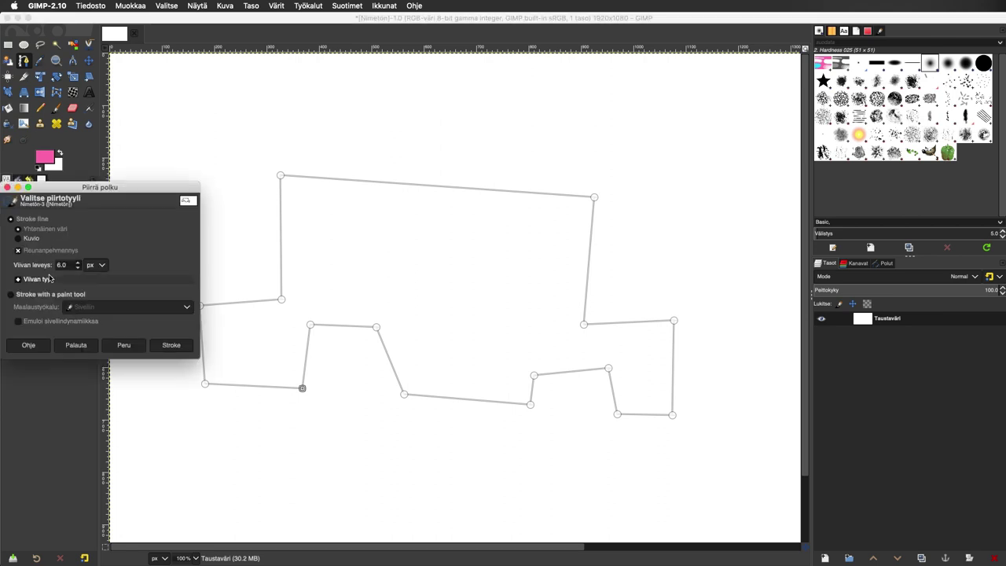
click(169, 346)
key(ctrl+z)
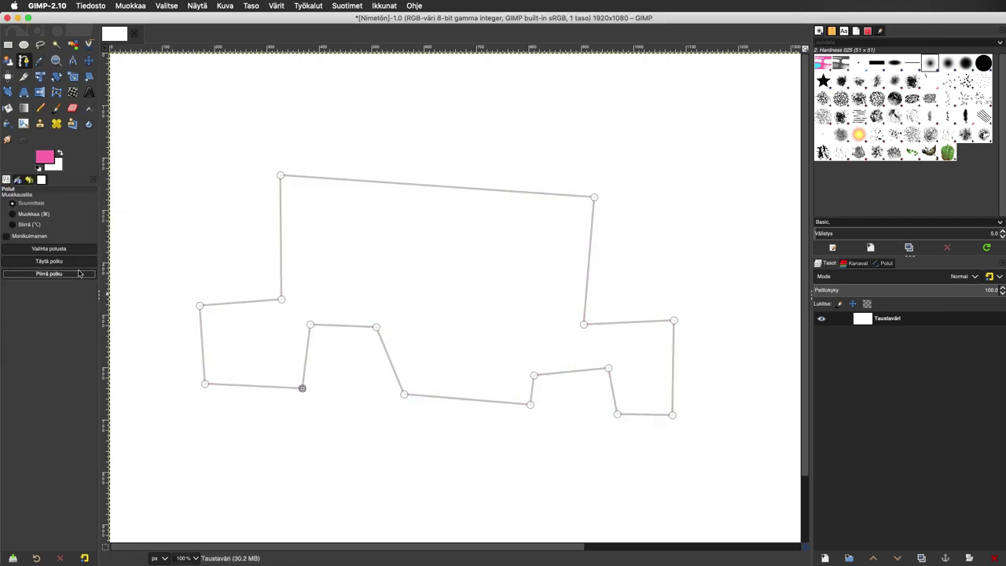
click(47, 250)
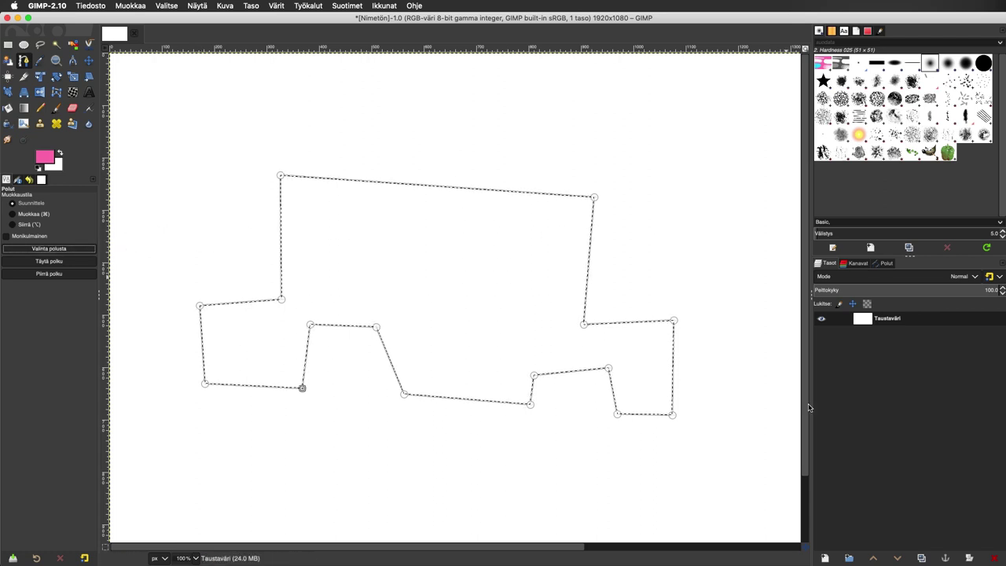
Delete the car path in the Paths list, then place and nudge a new anchor at lower left.
click(886, 263)
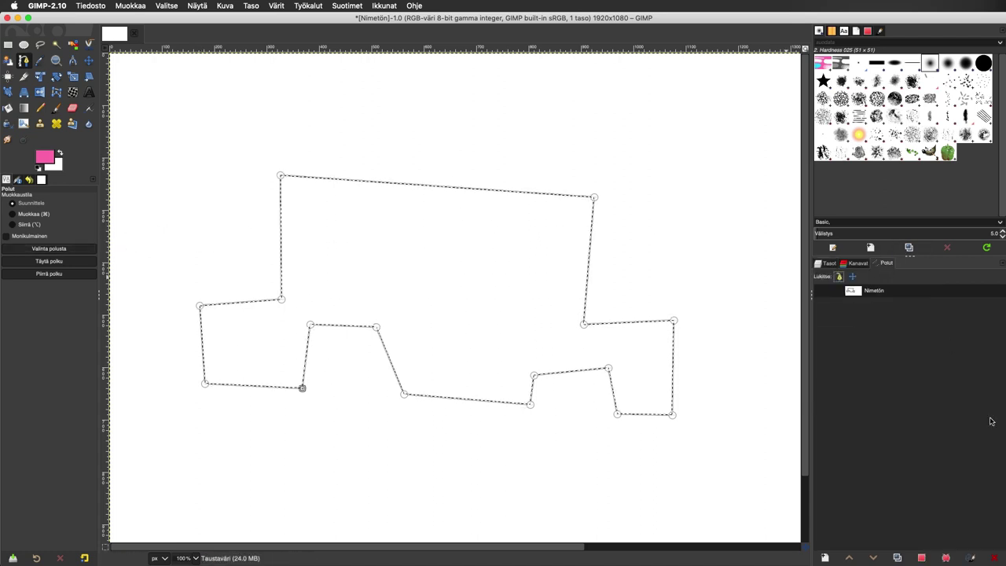
click(995, 557)
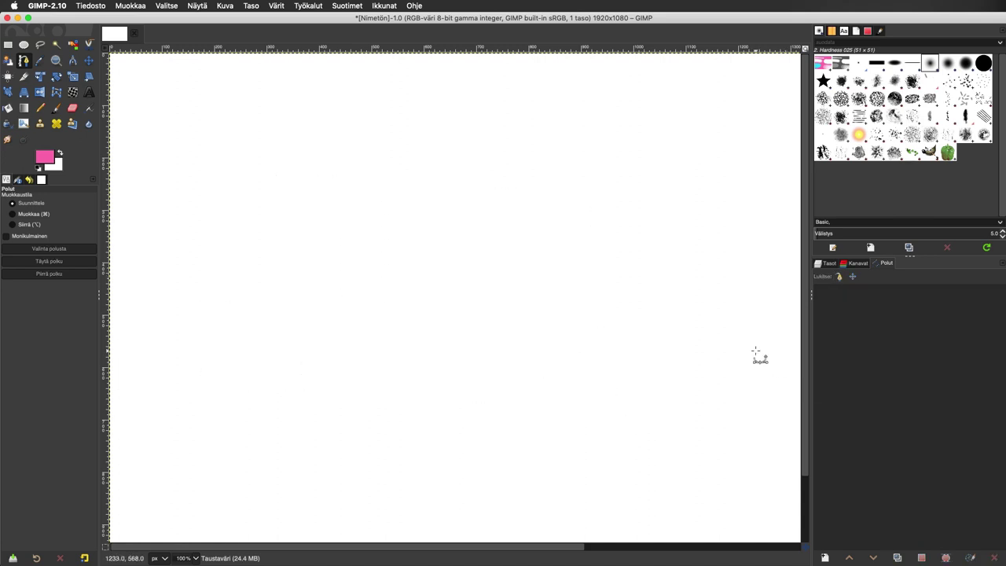
click(826, 264)
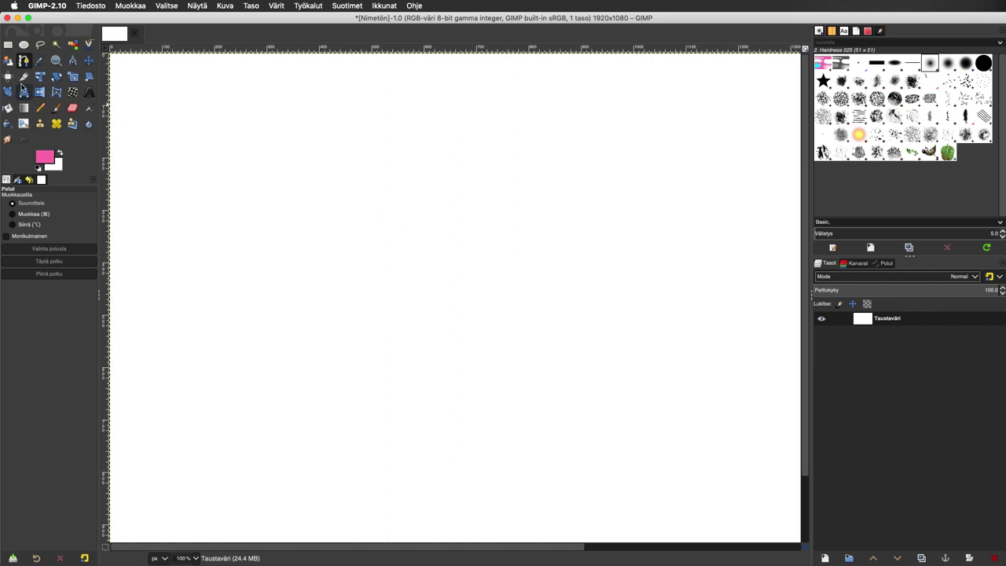
click(298, 403)
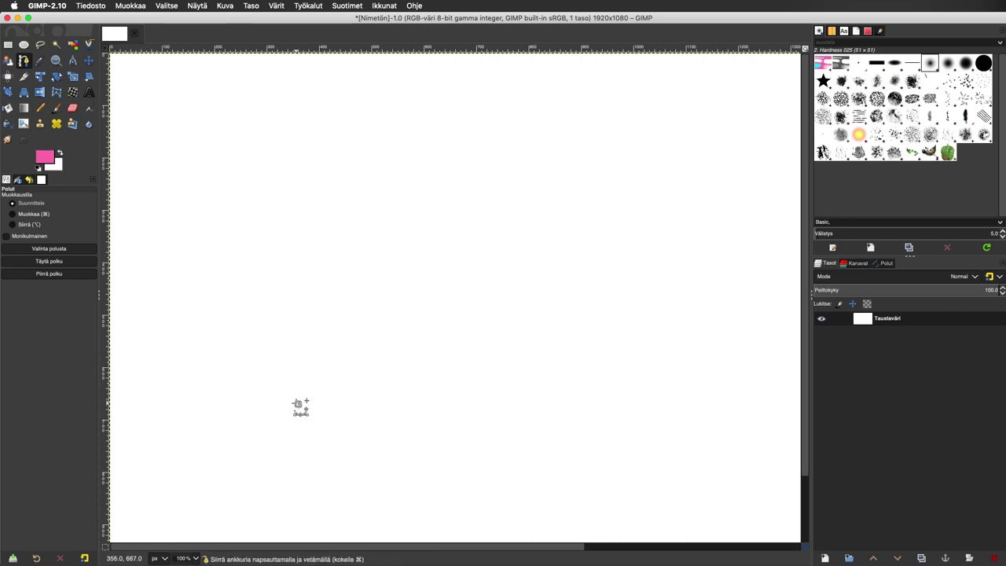
drag(297, 404, 291, 398)
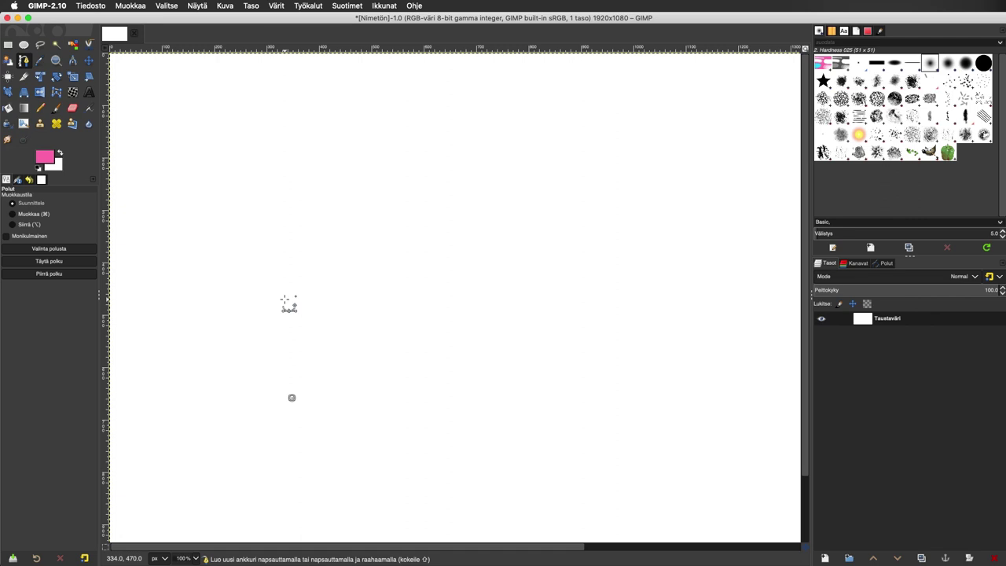
Draw the curved front, roof and rear of the new car path.
click(285, 301)
drag(285, 299, 429, 216)
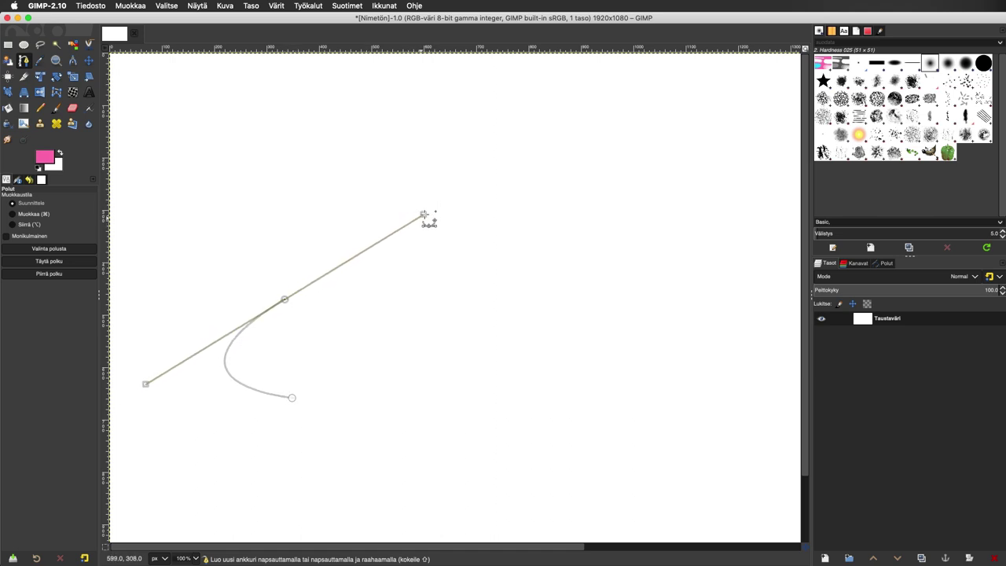
mouse_move(425, 215)
mouse_down()
mouse_move(364, 173)
mouse_move(316, 247)
mouse_move(325, 278)
mouse_move(414, 212)
mouse_move(384, 240)
mouse_move(364, 235)
mouse_move(332, 253)
mouse_move(359, 244)
mouse_up()
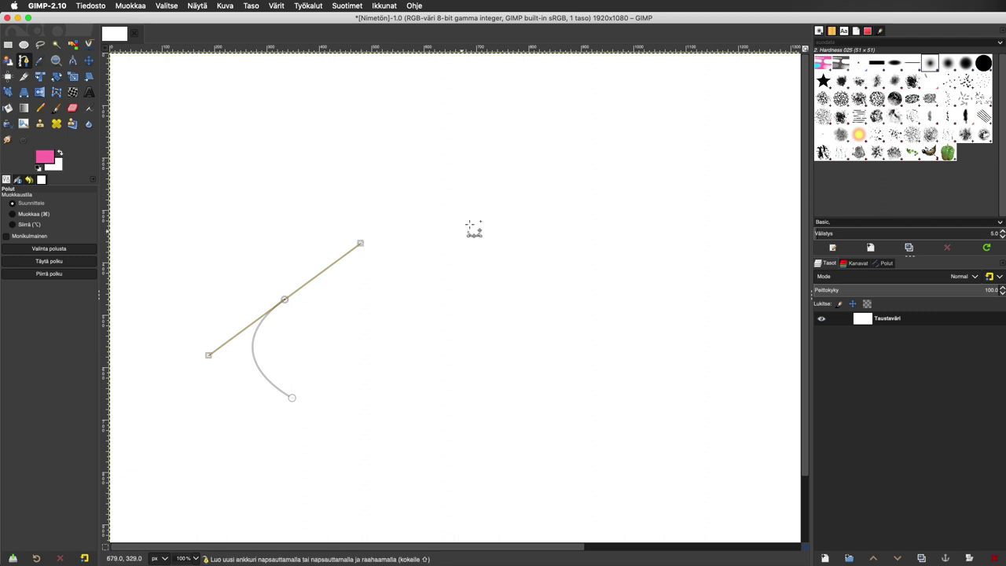
click(496, 233)
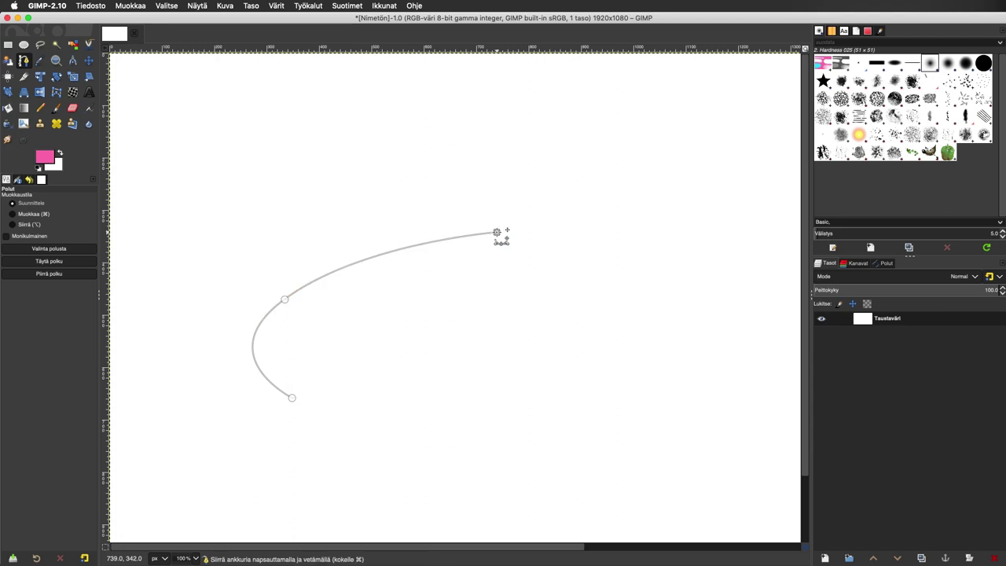
click(533, 289)
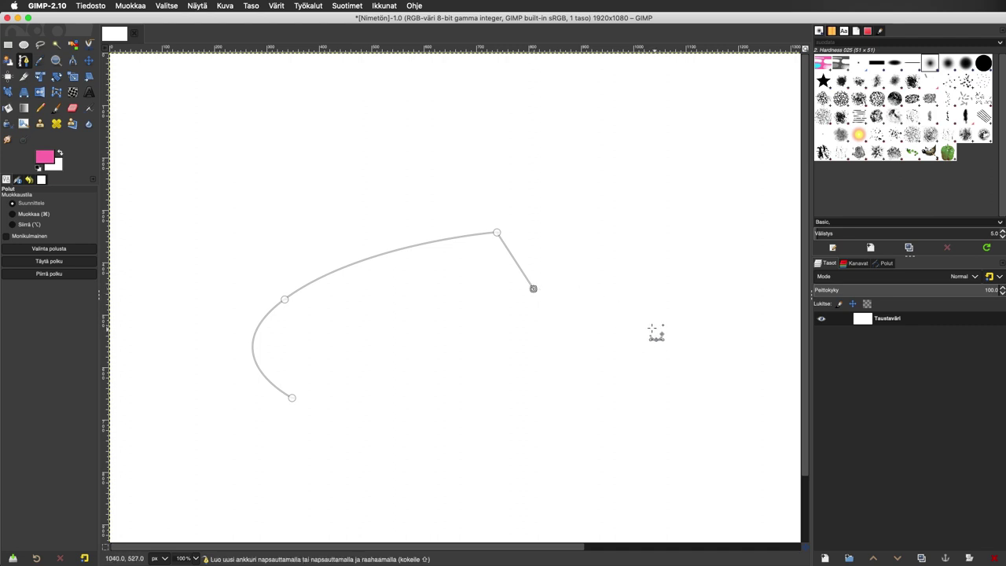
drag(659, 332, 704, 379)
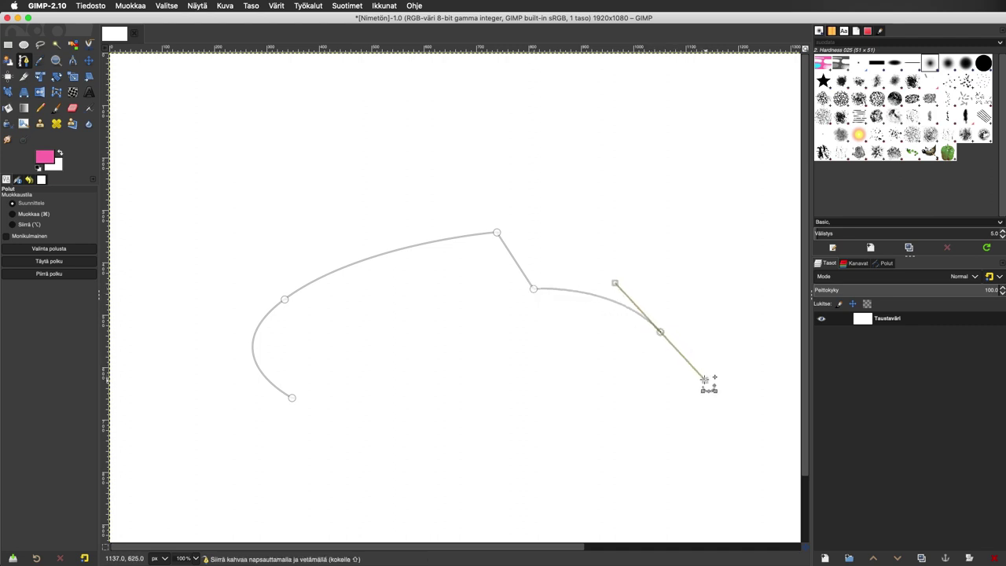
Add curved rear and front wheel arches and the underside, ending beside the start anchor.
click(605, 383)
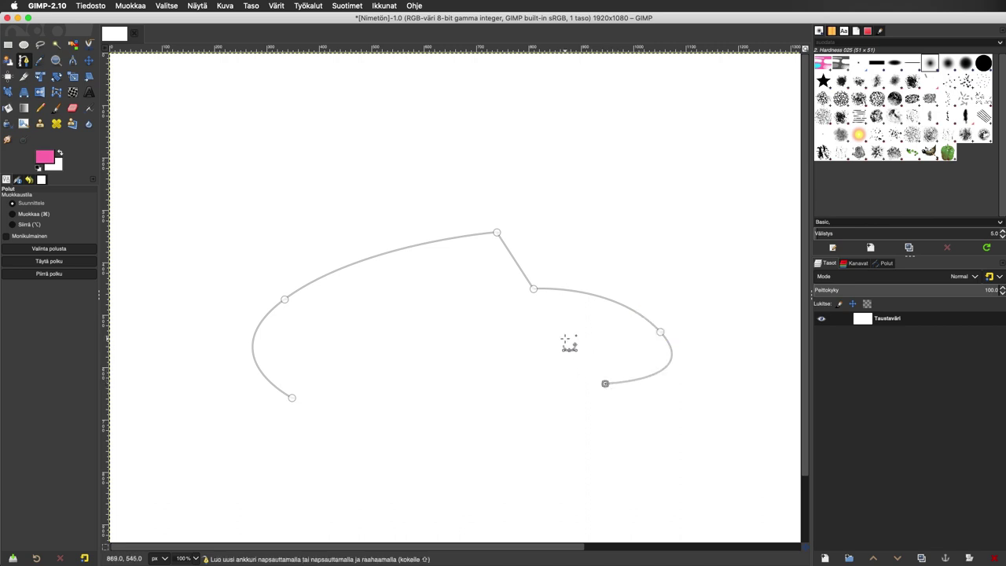
drag(562, 341, 504, 342)
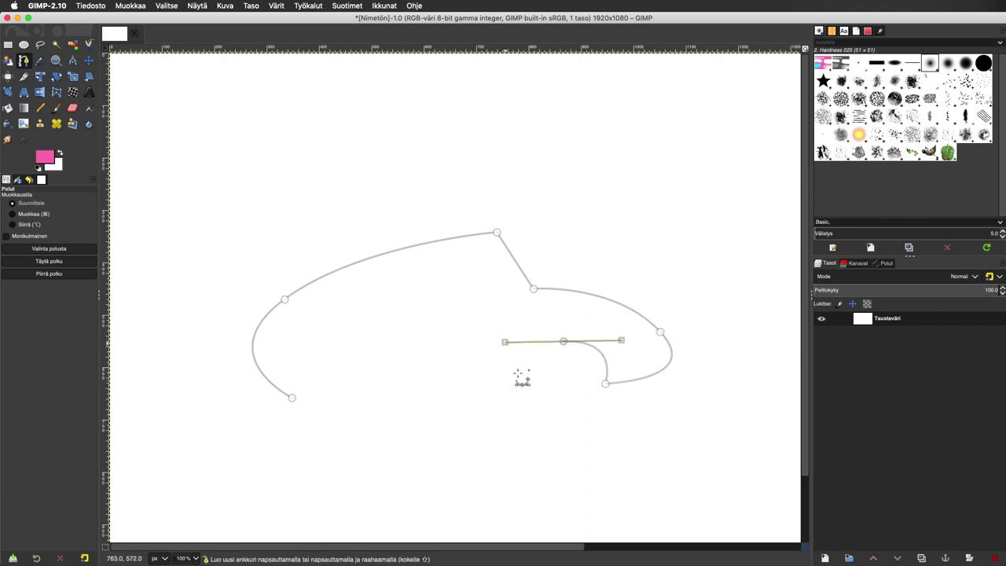
click(518, 389)
click(399, 393)
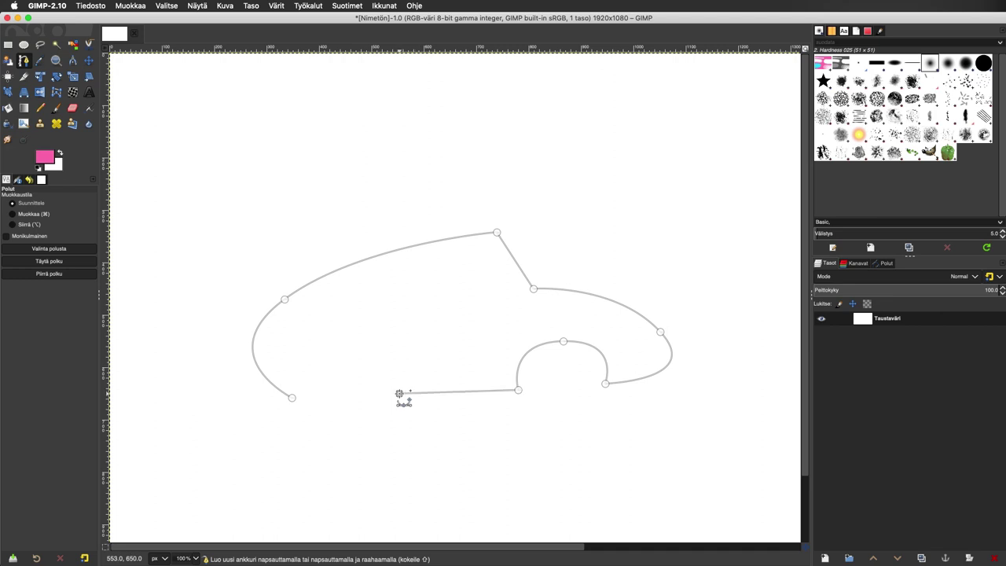
drag(356, 346, 285, 348)
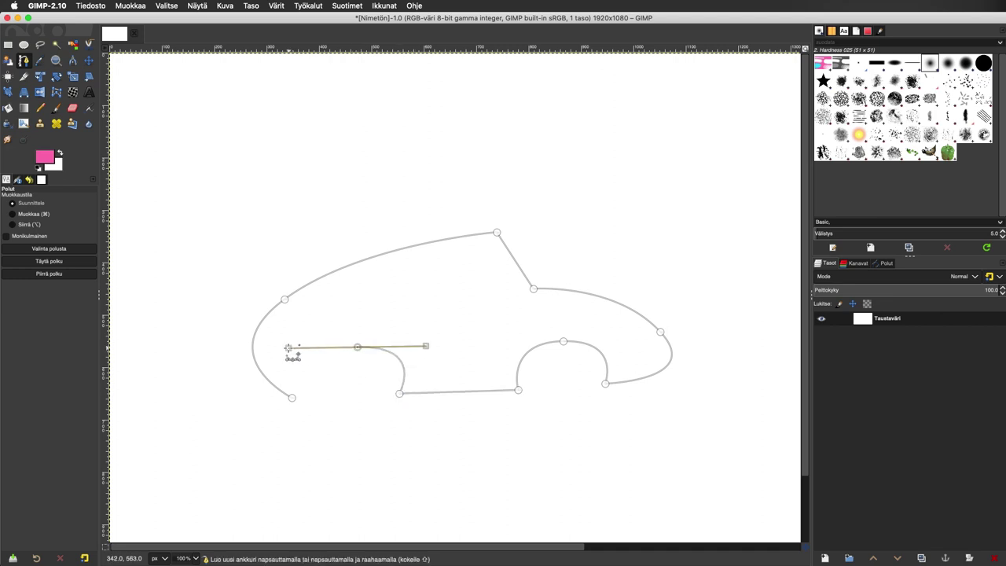
click(315, 398)
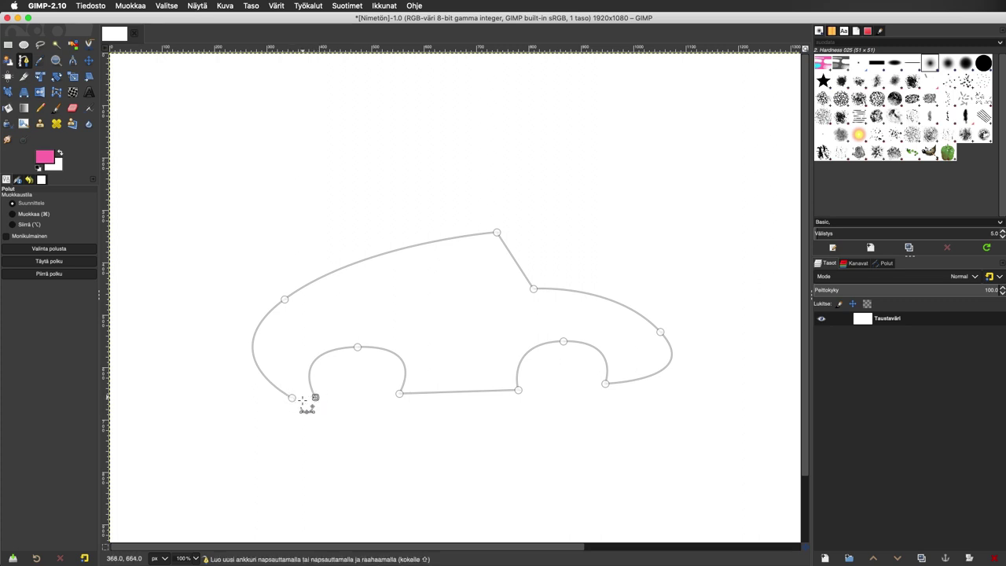
key(super)
Join the path at its start anchor and reshape the roof-to-rear corner and rear curves.
super+click(291, 397)
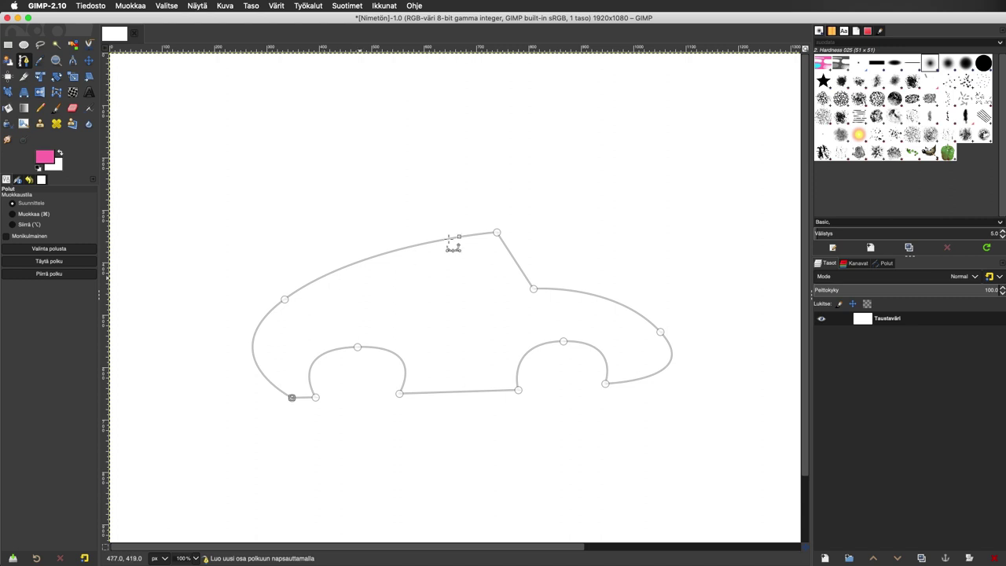
mouse_move(497, 232)
mouse_down()
mouse_move(506, 241)
mouse_move(496, 236)
mouse_up()
drag(533, 289, 567, 296)
drag(497, 236, 489, 245)
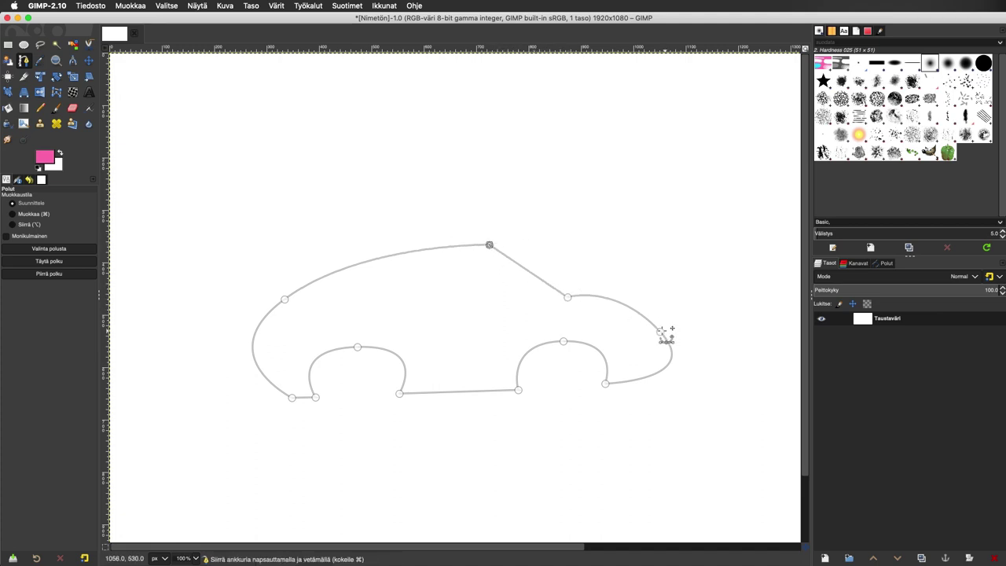
drag(660, 331, 662, 337)
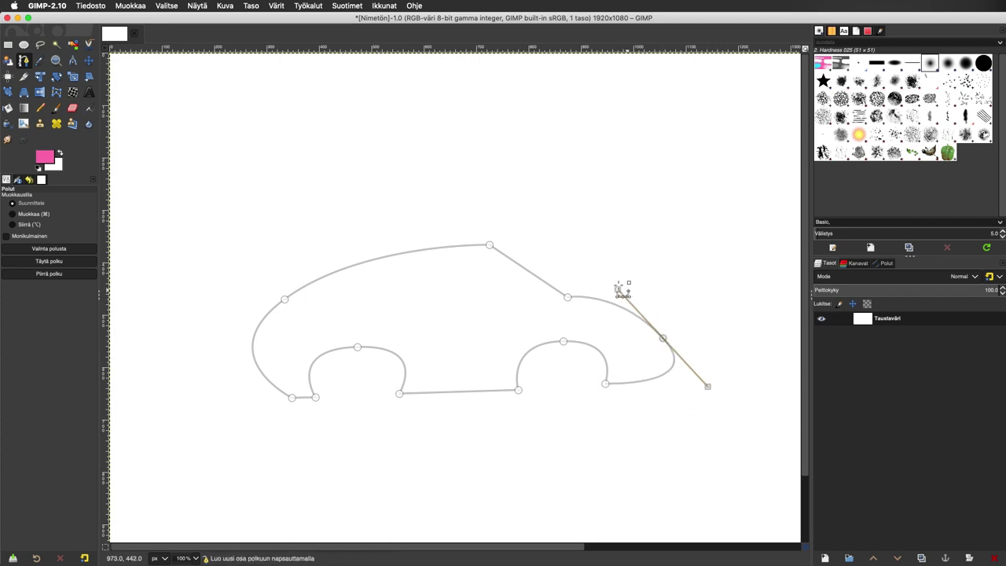
drag(617, 290, 649, 303)
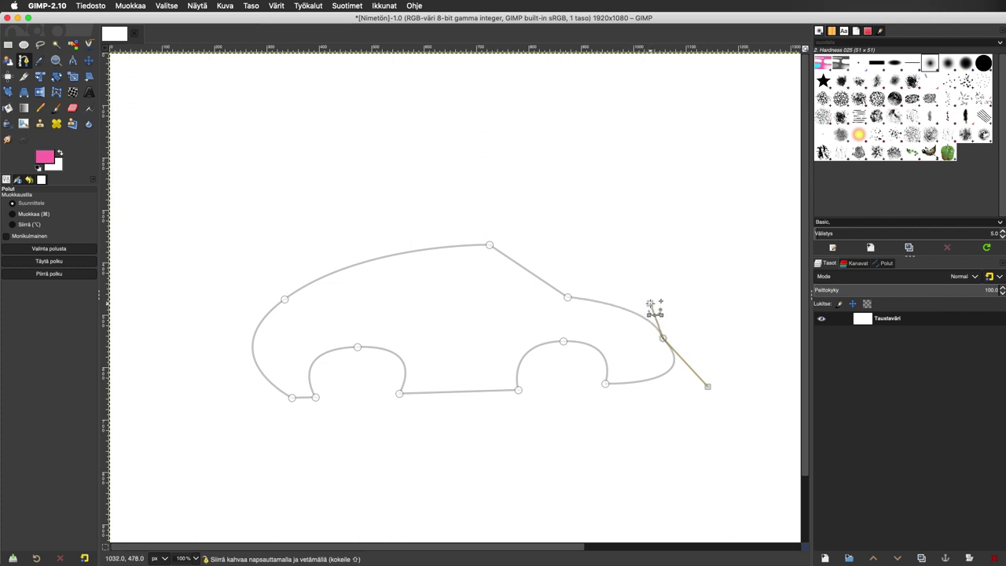
drag(665, 340, 675, 341)
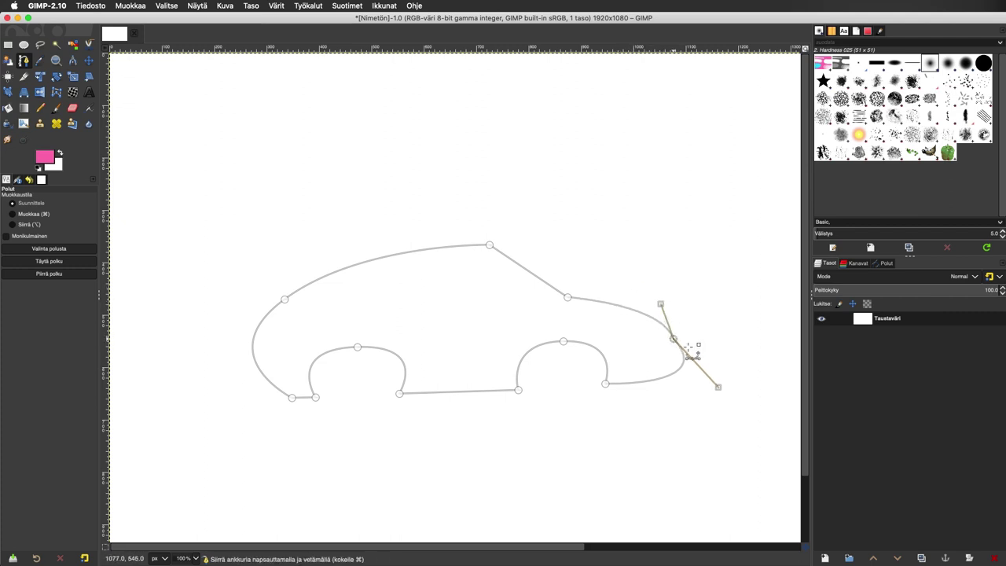
mouse_move(718, 386)
mouse_down()
mouse_move(651, 403)
mouse_move(648, 393)
mouse_up()
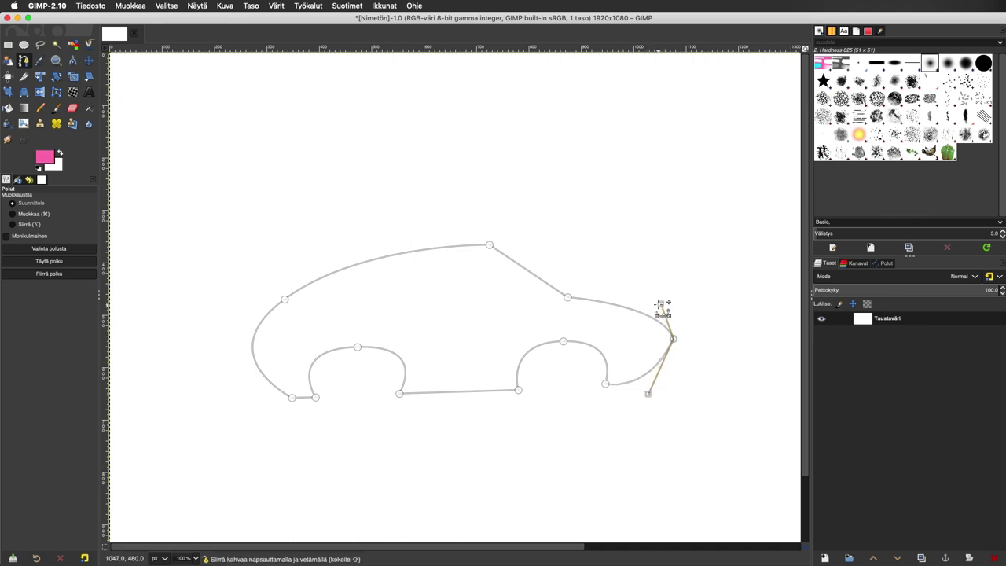
Round the rear wheel arch by evening out its top anchor's handles.
drag(659, 303, 644, 299)
click(563, 340)
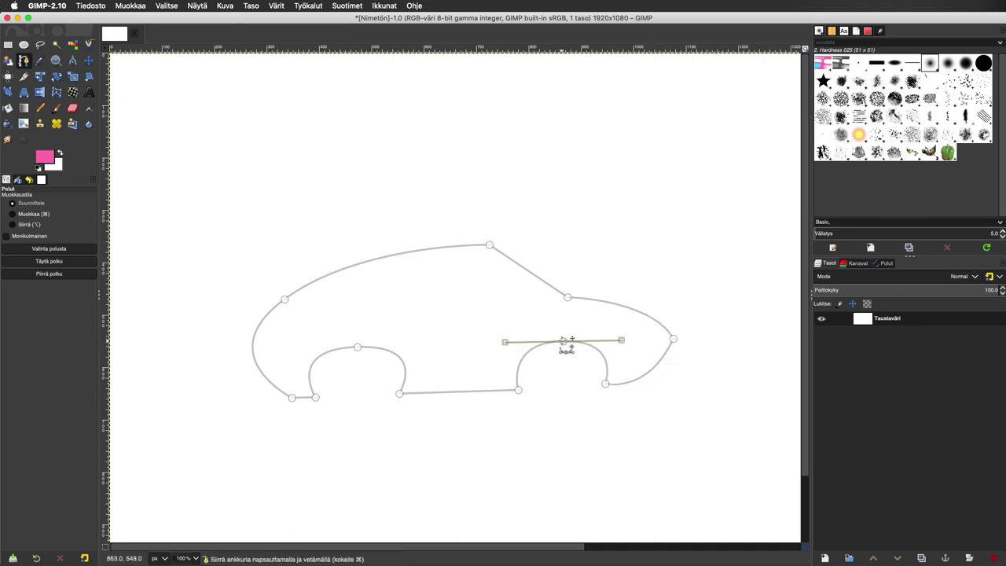
drag(621, 340, 601, 314)
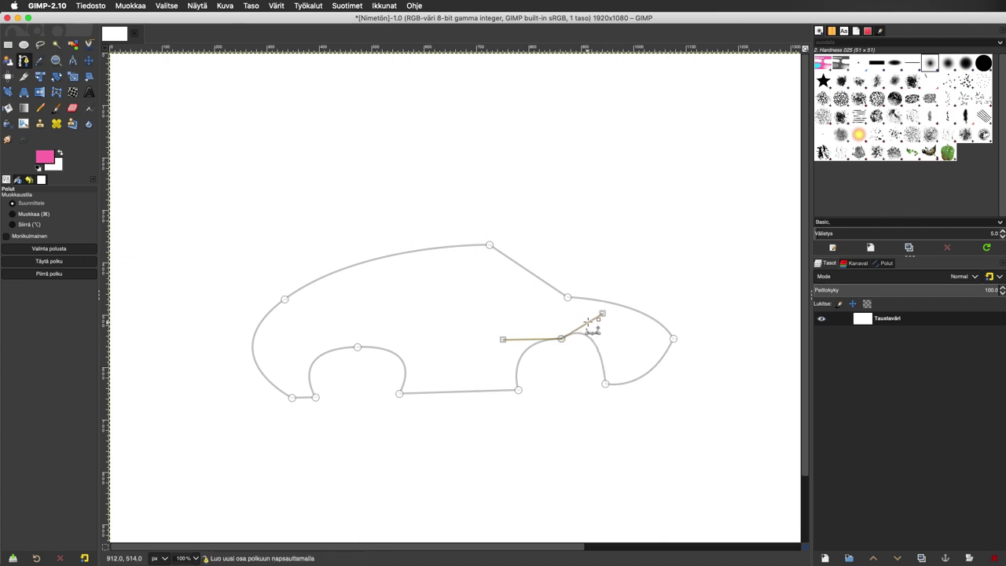
drag(602, 313, 601, 335)
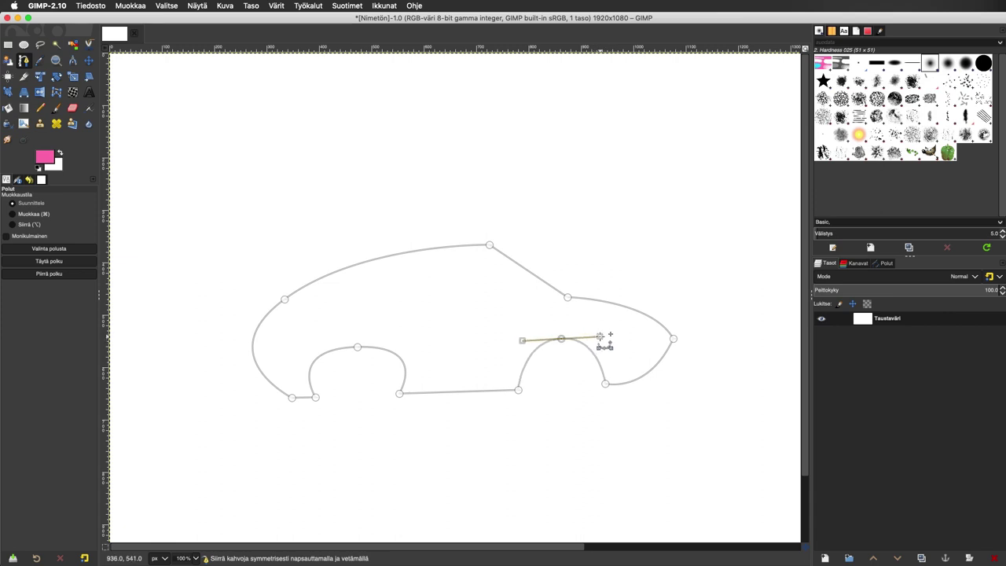
drag(602, 336, 602, 338)
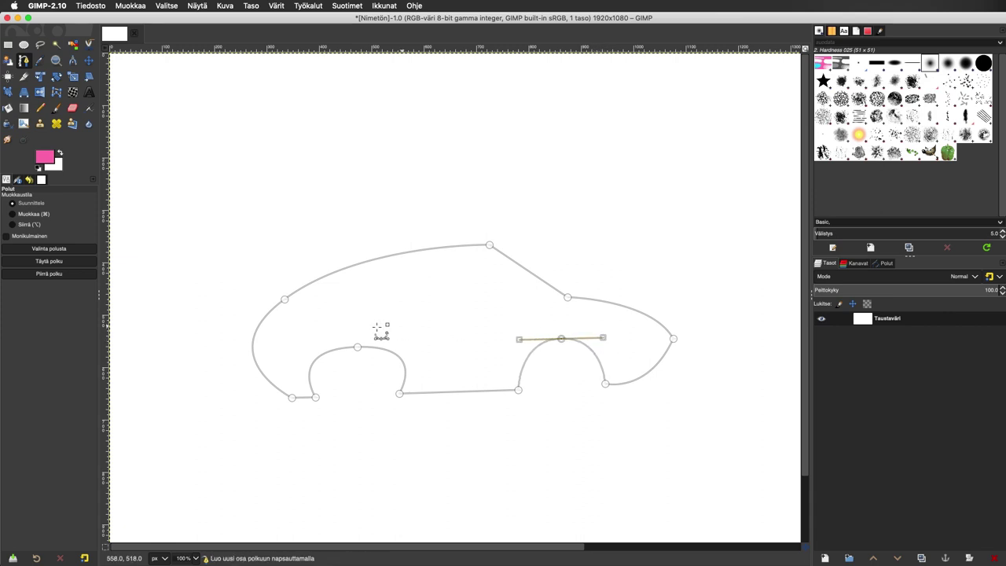
Narrow the front wheel arch and reshape the front anchor and hood-to-roof curve.
click(357, 347)
drag(428, 344, 404, 344)
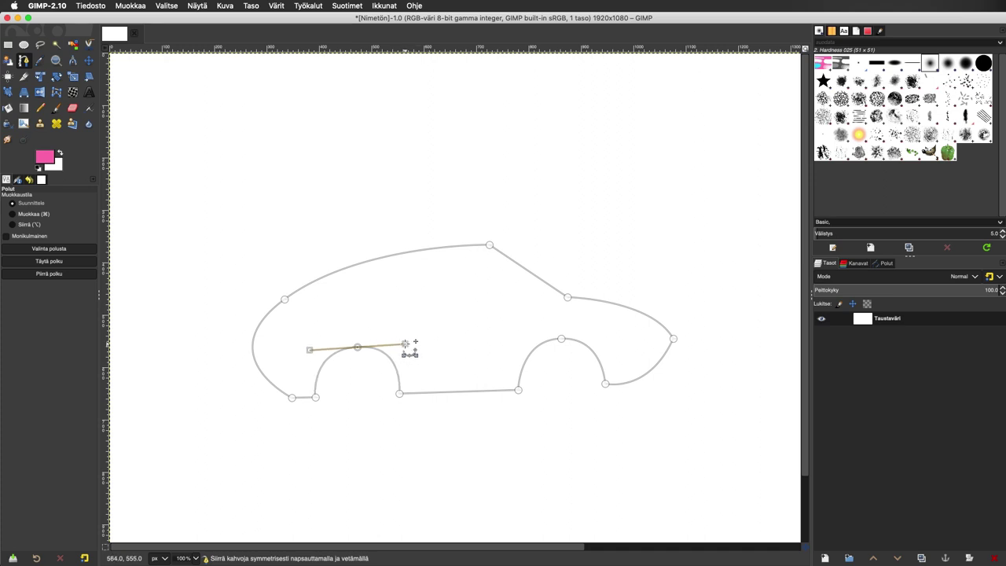
drag(285, 299, 274, 311)
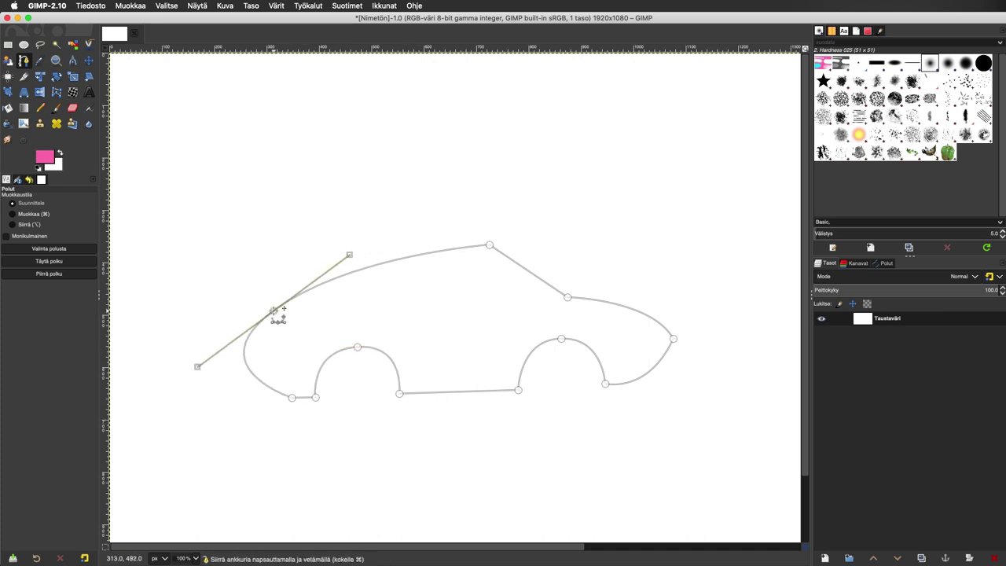
drag(197, 366, 242, 379)
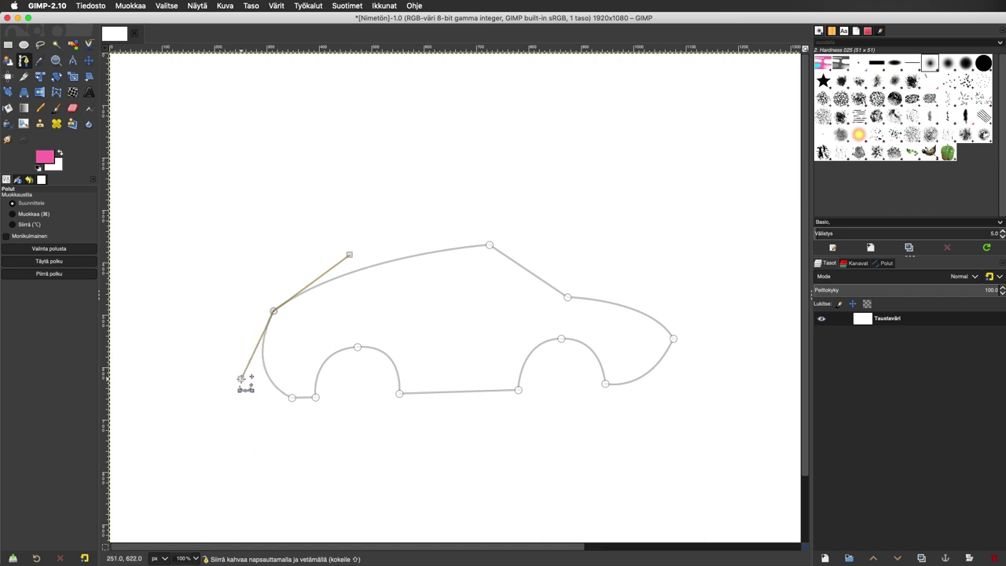
mouse_move(349, 255)
mouse_down()
mouse_move(357, 233)
mouse_move(349, 225)
mouse_up()
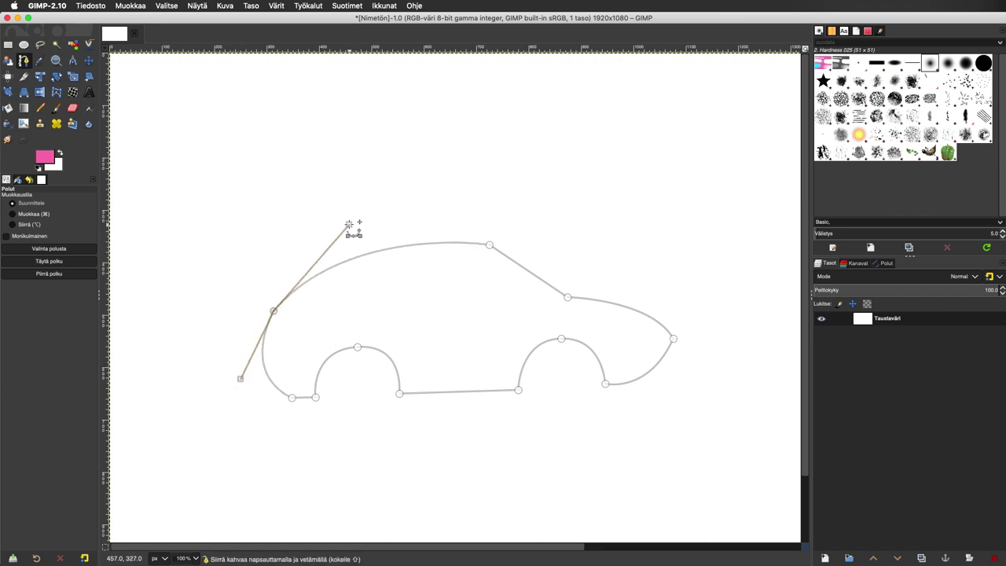
drag(240, 378, 255, 382)
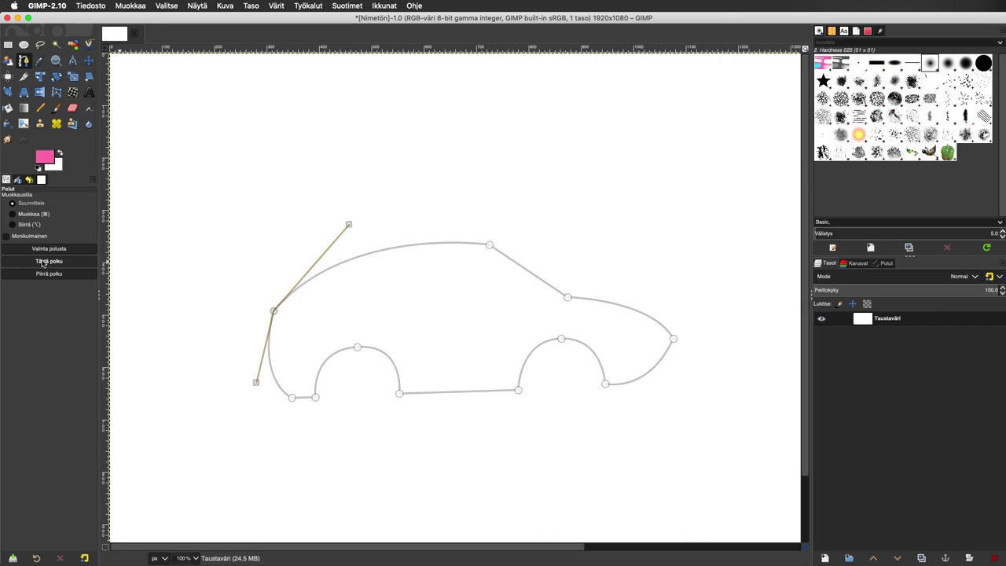
Fill the car path with solid pink and show the Paths list with path Nimetön.
click(43, 263)
click(173, 290)
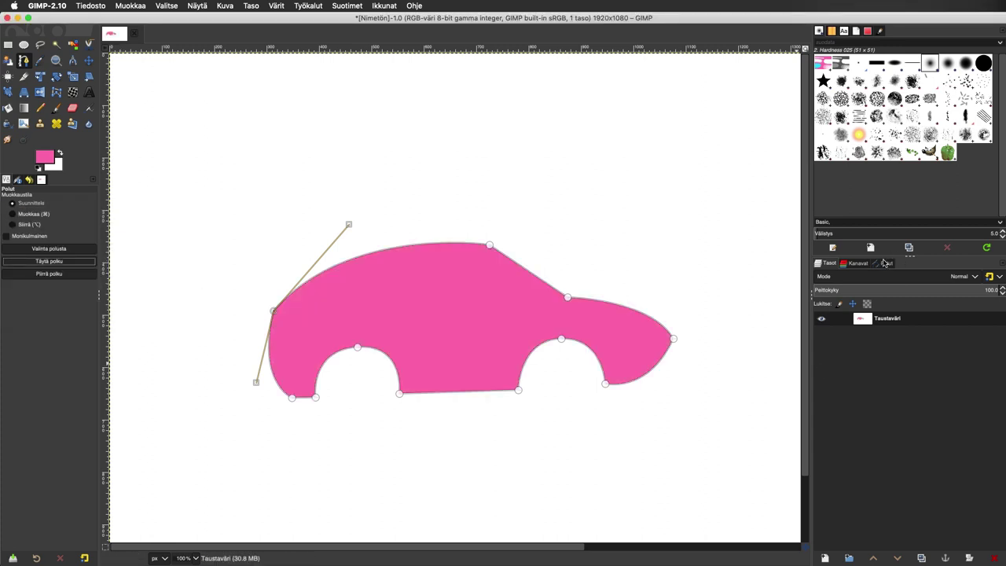
click(885, 263)
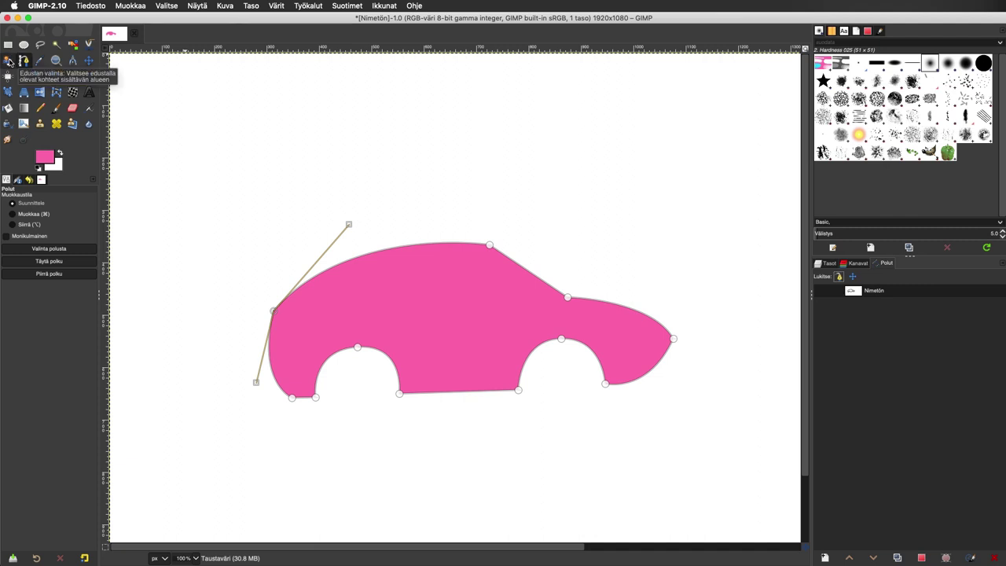
Convert the path to a selection and move its outline up and left with the Move tool.
click(35, 250)
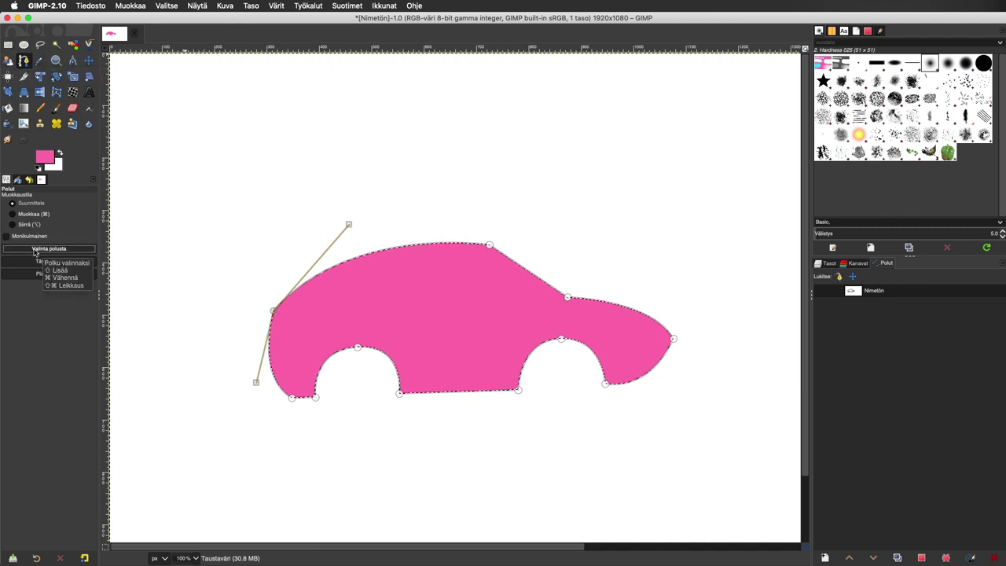
click(92, 63)
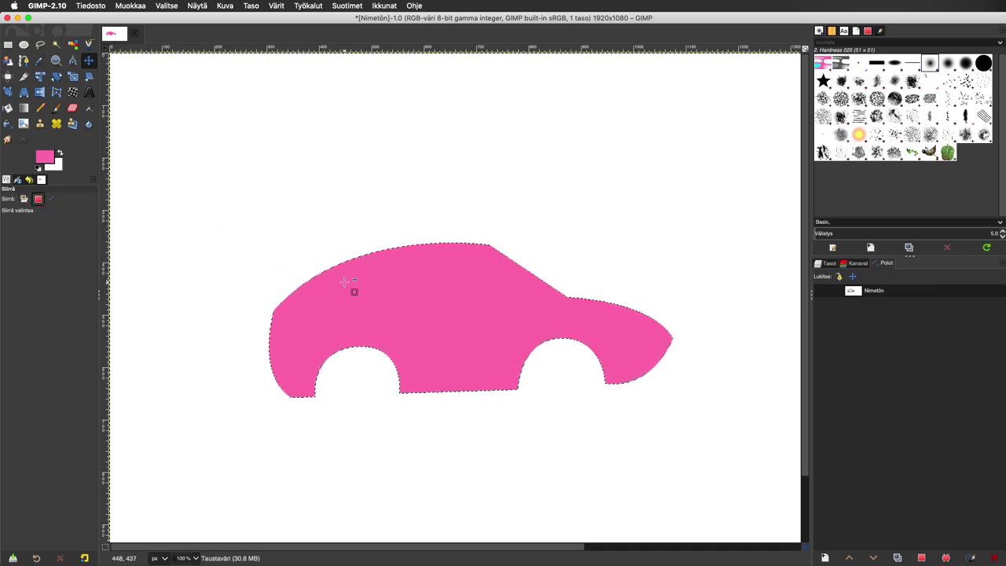
mouse_move(371, 272)
mouse_down()
mouse_move(297, 149)
mouse_move(275, 134)
mouse_up()
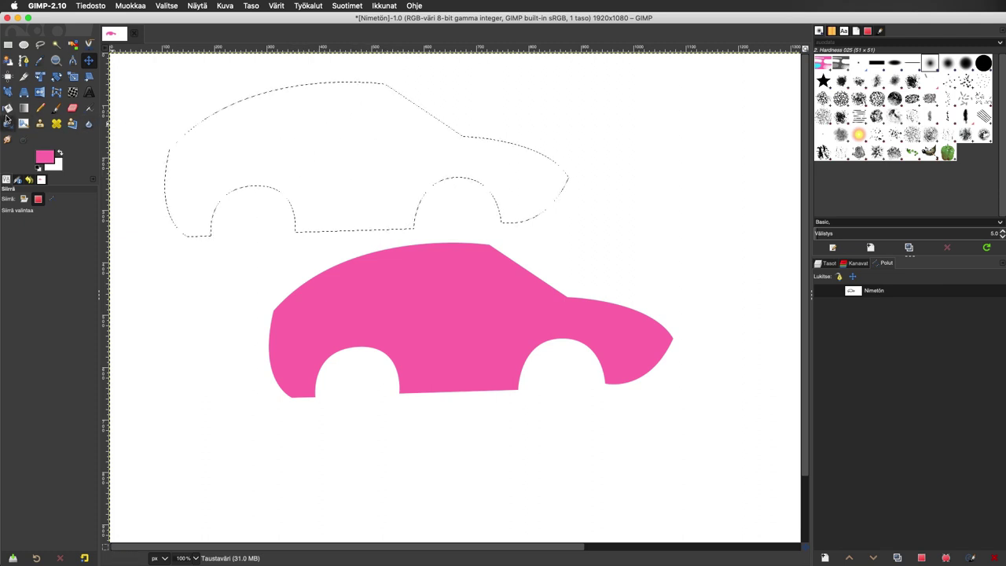
Fill the moved selection with a vertical black-to-white gradient from roof to bottom.
click(8, 108)
click(23, 108)
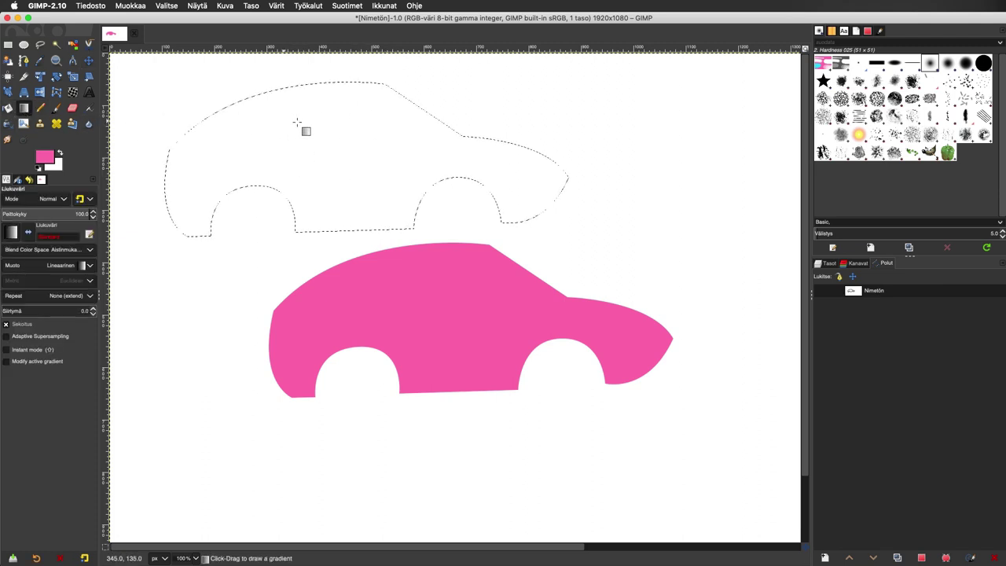
drag(312, 120, 315, 206)
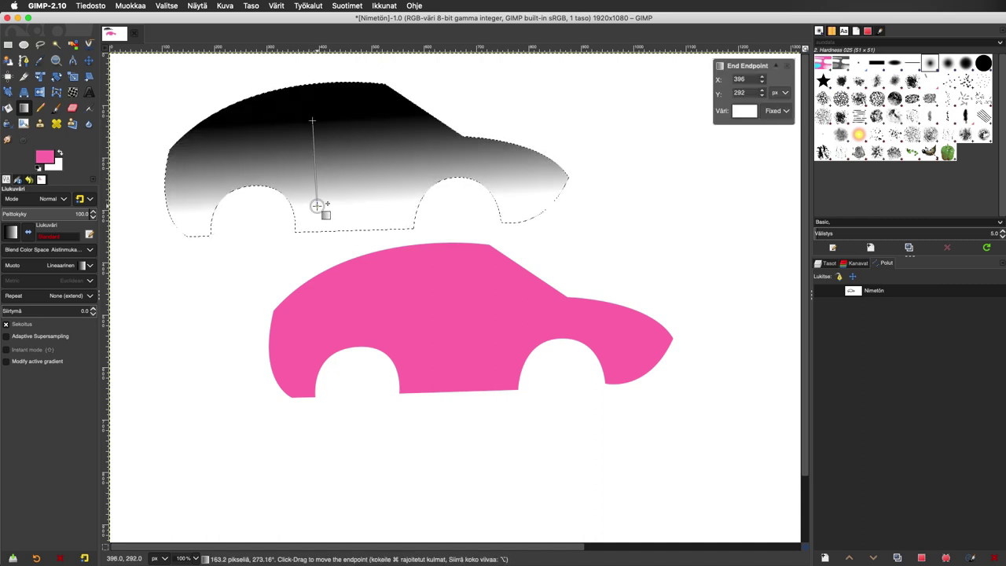